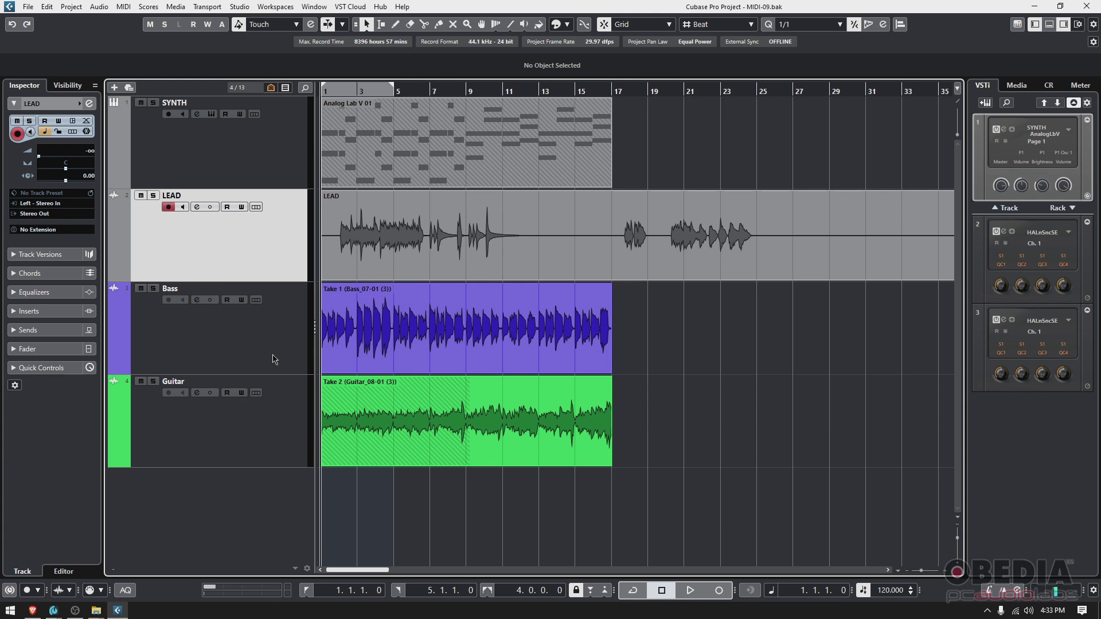
Step: Select the LEAD track header and show the File > Export submenu
{"action": "left_click", "coordinate": [266, 347]}
{"action": "left_click", "coordinate": [262, 258]}
{"action": "left_click", "coordinate": [203, 162]}
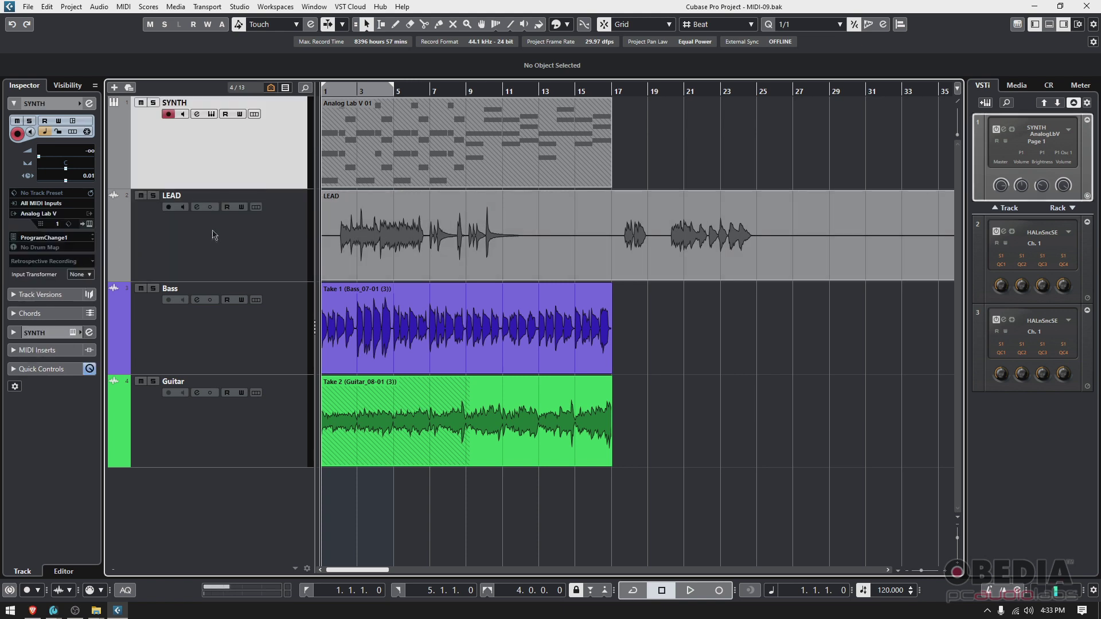
{"action": "left_click", "coordinate": [209, 244]}
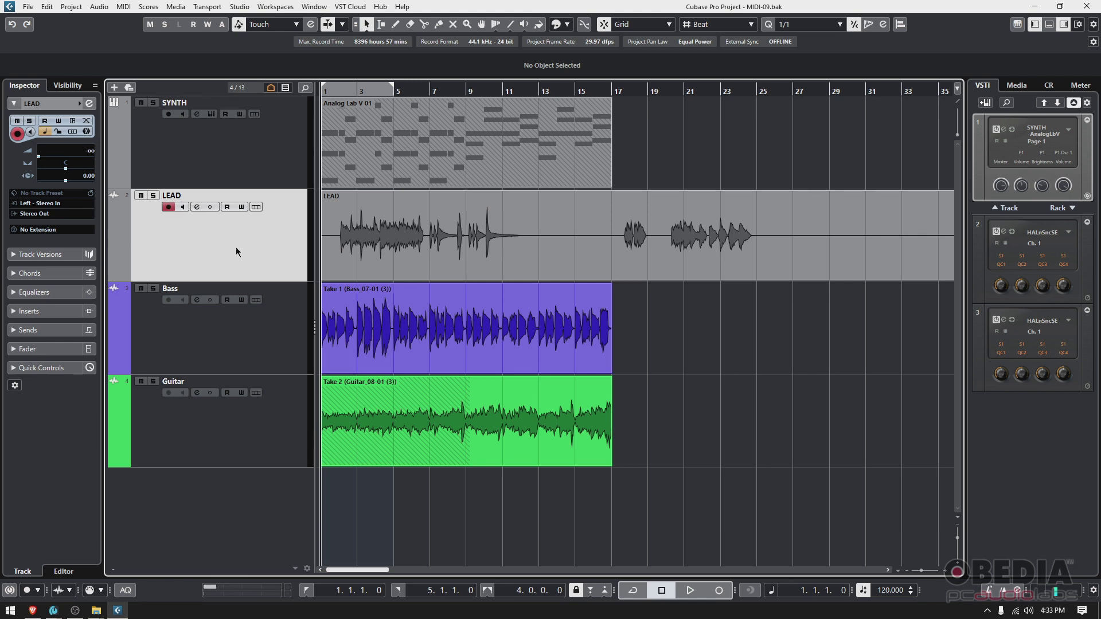
{"action": "left_click", "coordinate": [28, 7]}
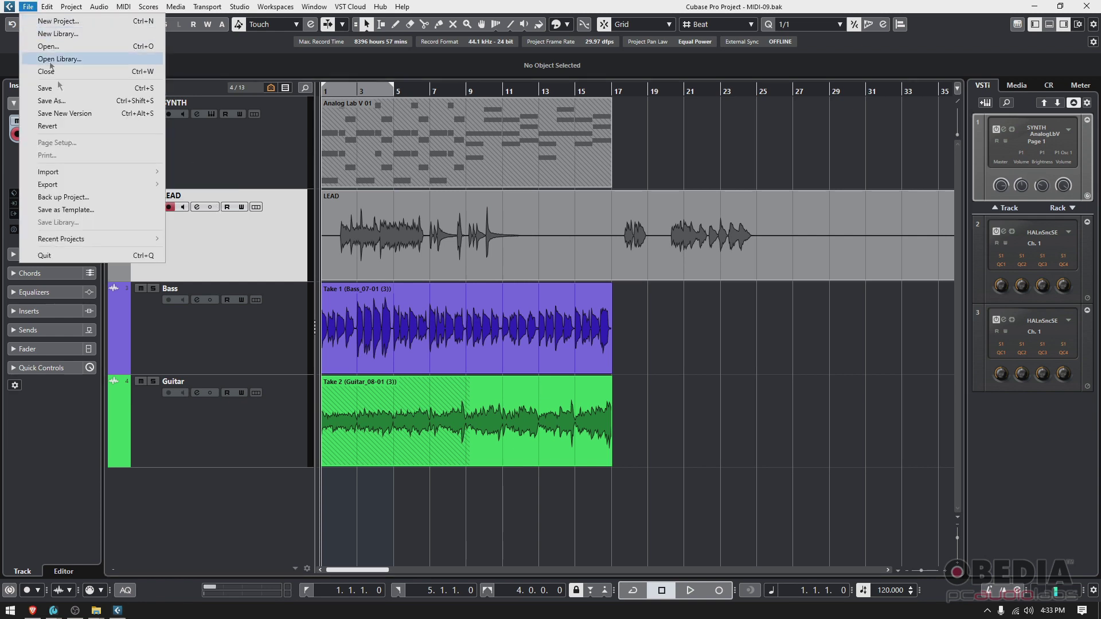
{"action": "mouse_move", "coordinate": [89, 189]}
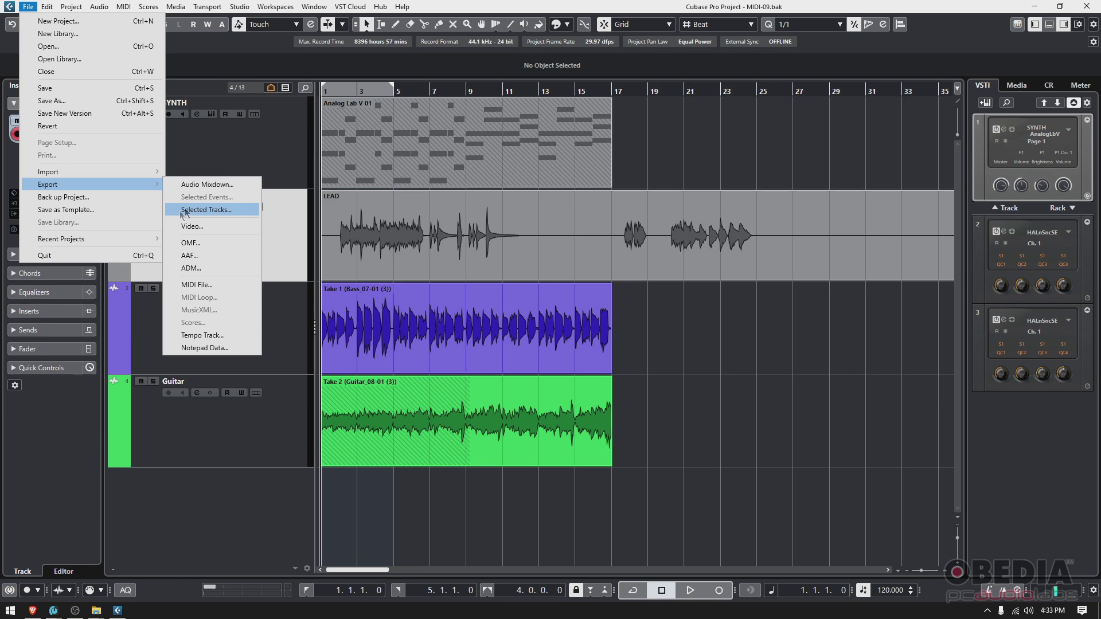
Step: Export Selected Tracks with Copy Media Files selected and older-version compatibility off
{"action": "left_click", "coordinate": [213, 210]}
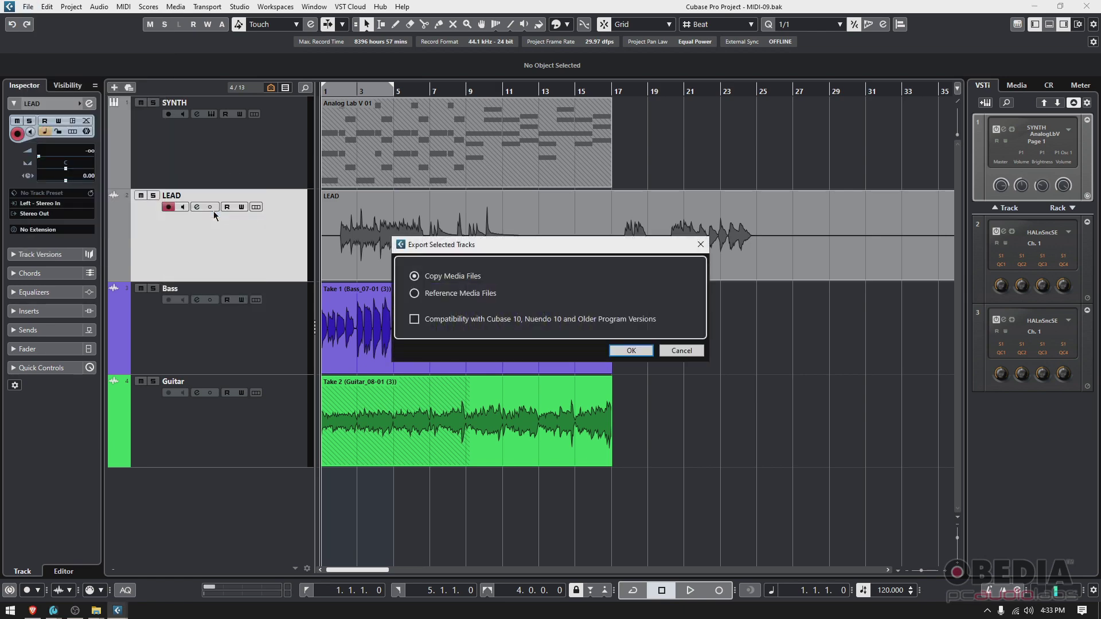
{"action": "left_click_drag", "start_coordinate": [469, 250], "coordinate": [462, 322]}
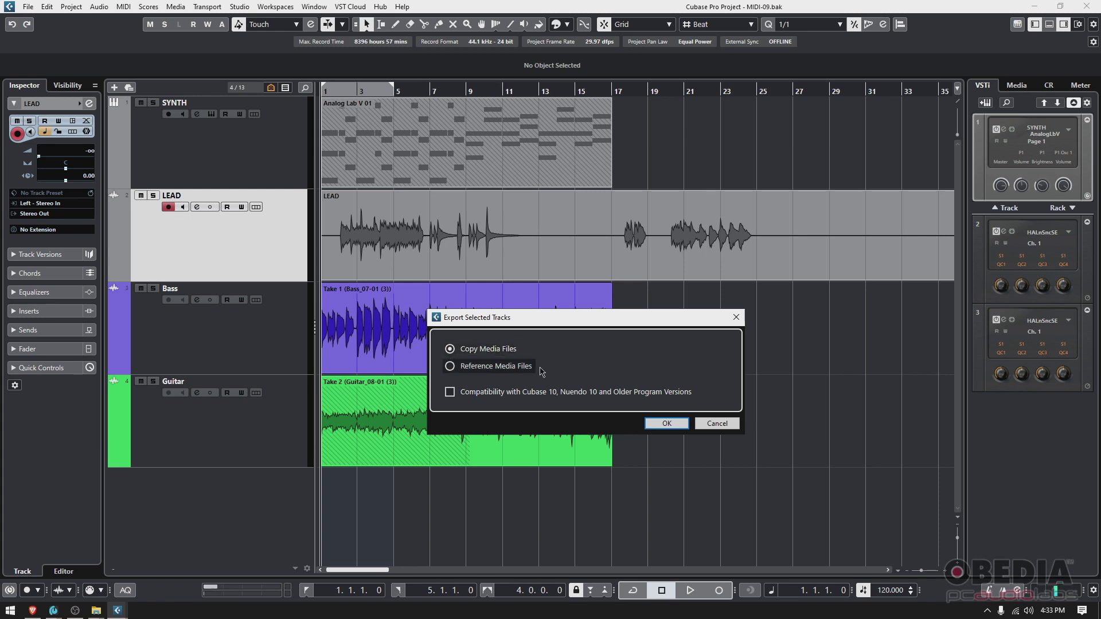
{"action": "left_click", "coordinate": [451, 394]}
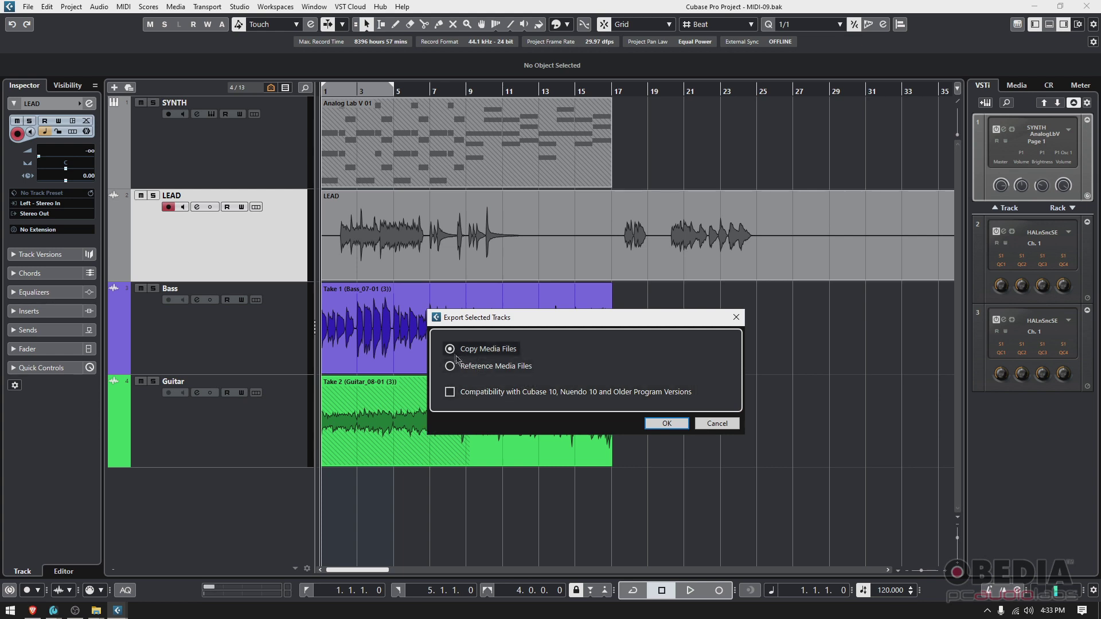
Step: Confirm the Copy Media Files export options
{"action": "left_click", "coordinate": [663, 423]}
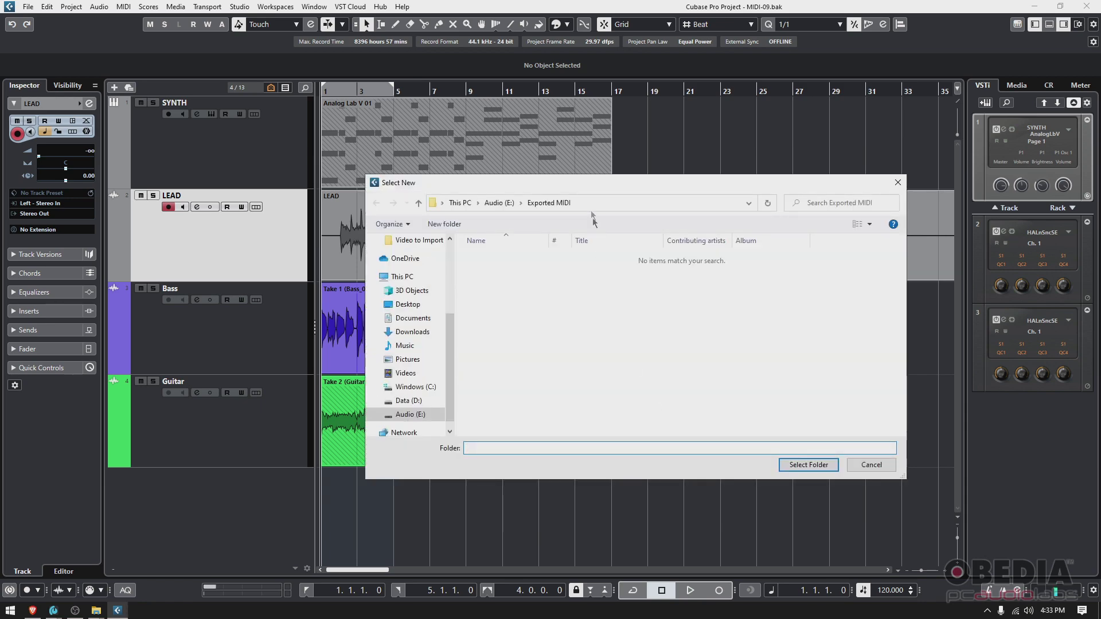
{"action": "left_click_drag", "start_coordinate": [594, 180], "coordinate": [567, 188]}
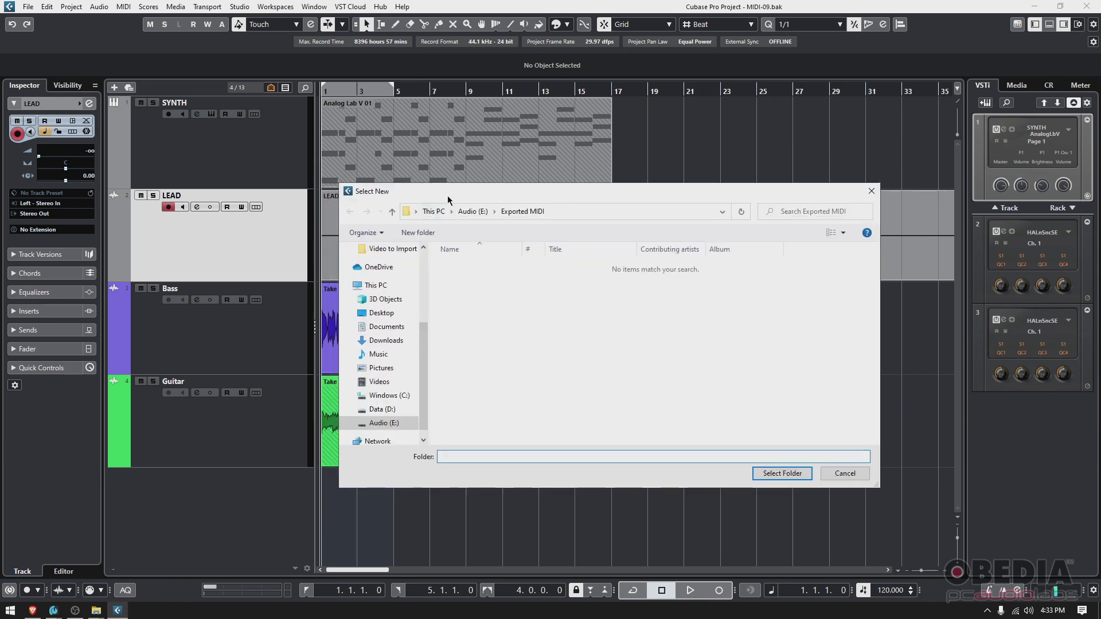
{"action": "left_click_drag", "start_coordinate": [447, 199], "coordinate": [489, 220]}
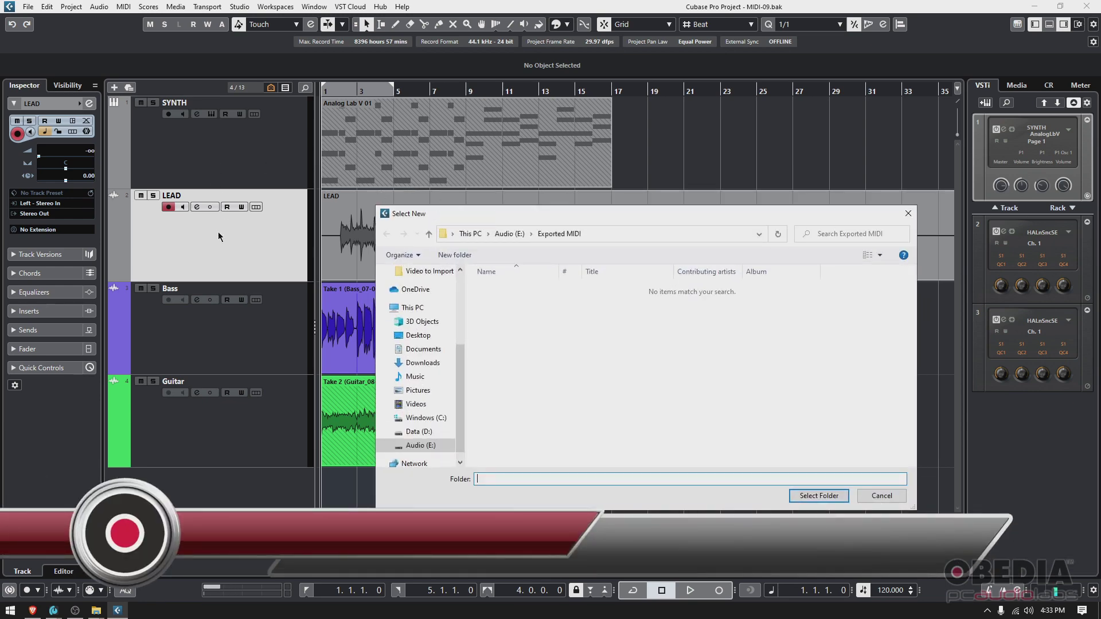
Step: Choose the Exported Audio folder on Audio (E:) as the export destination
{"action": "left_click", "coordinate": [510, 234]}
{"action": "double_click", "coordinate": [511, 289]}
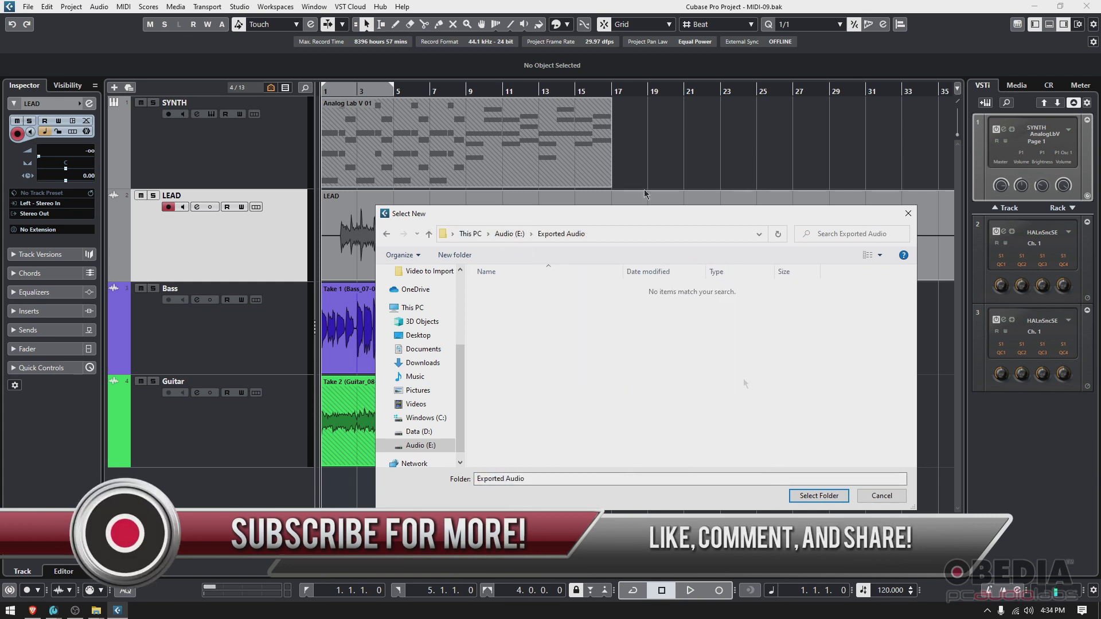
{"action": "mouse_move", "coordinate": [604, 212]}
{"action": "left_mouse_down"}
{"action": "mouse_move", "coordinate": [617, 188]}
{"action": "mouse_move", "coordinate": [608, 204]}
{"action": "left_mouse_up"}
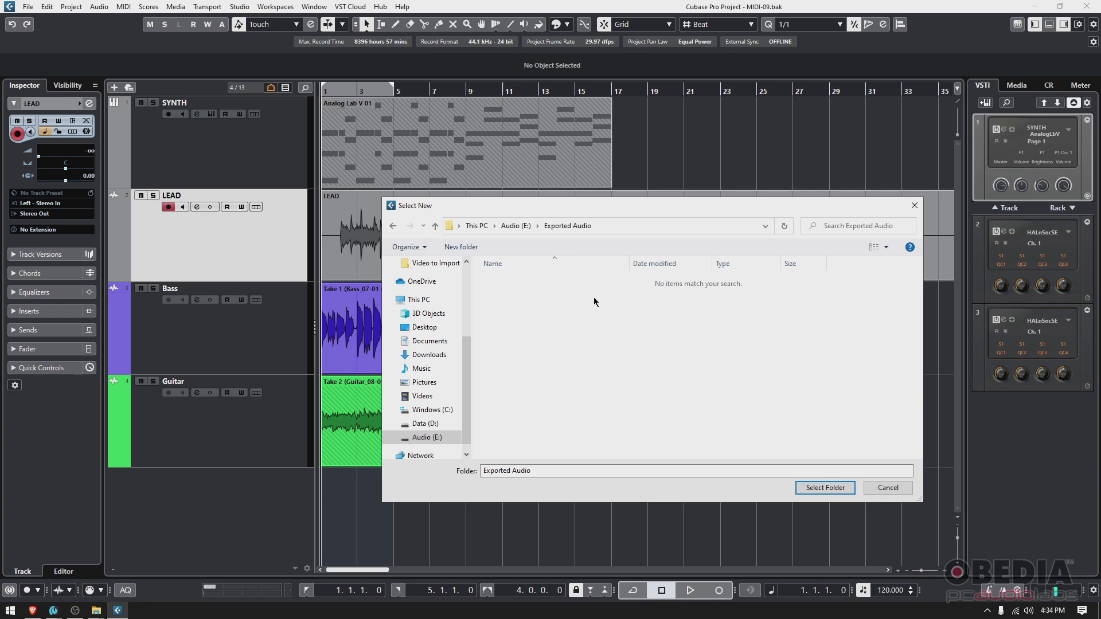
{"action": "left_click_drag", "start_coordinate": [473, 206], "coordinate": [494, 305]}
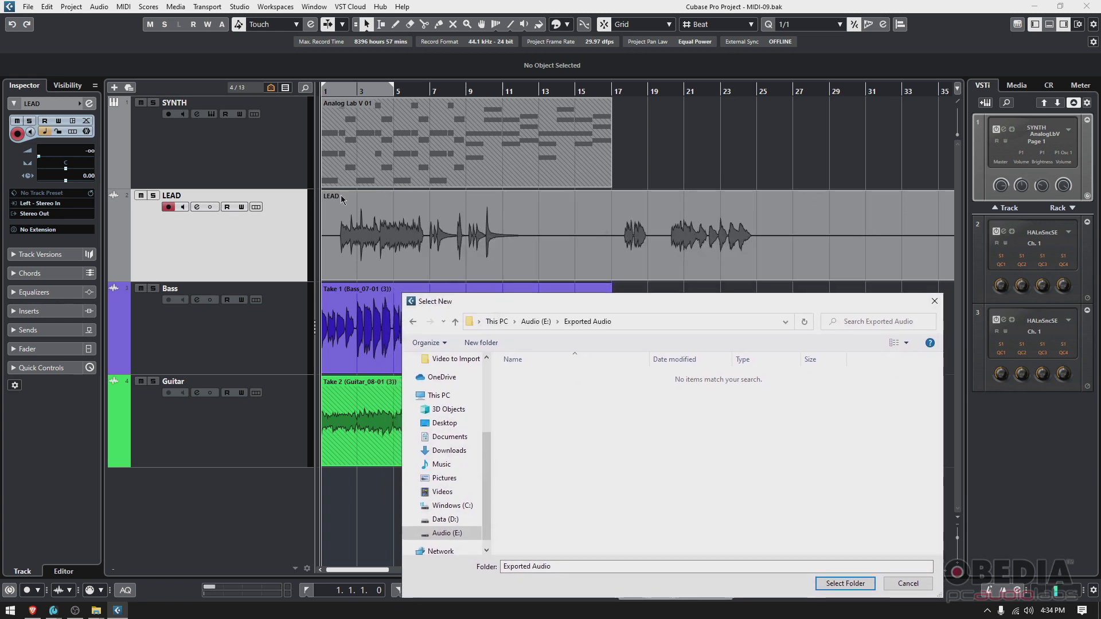
{"action": "left_click_drag", "start_coordinate": [469, 304], "coordinate": [383, 164]}
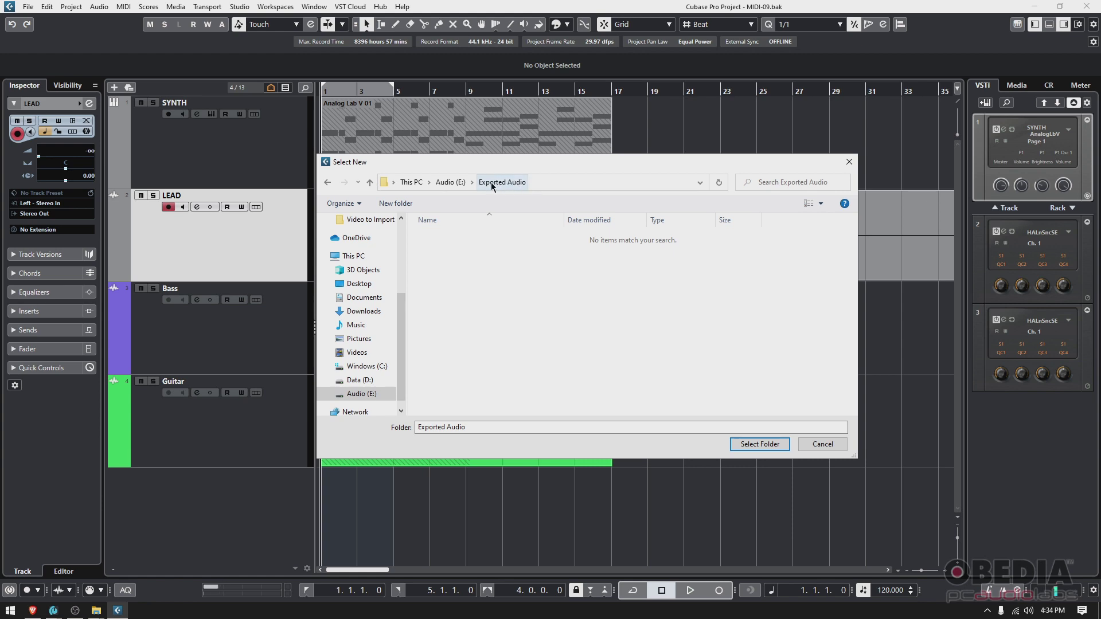
{"action": "left_click", "coordinate": [760, 444]}
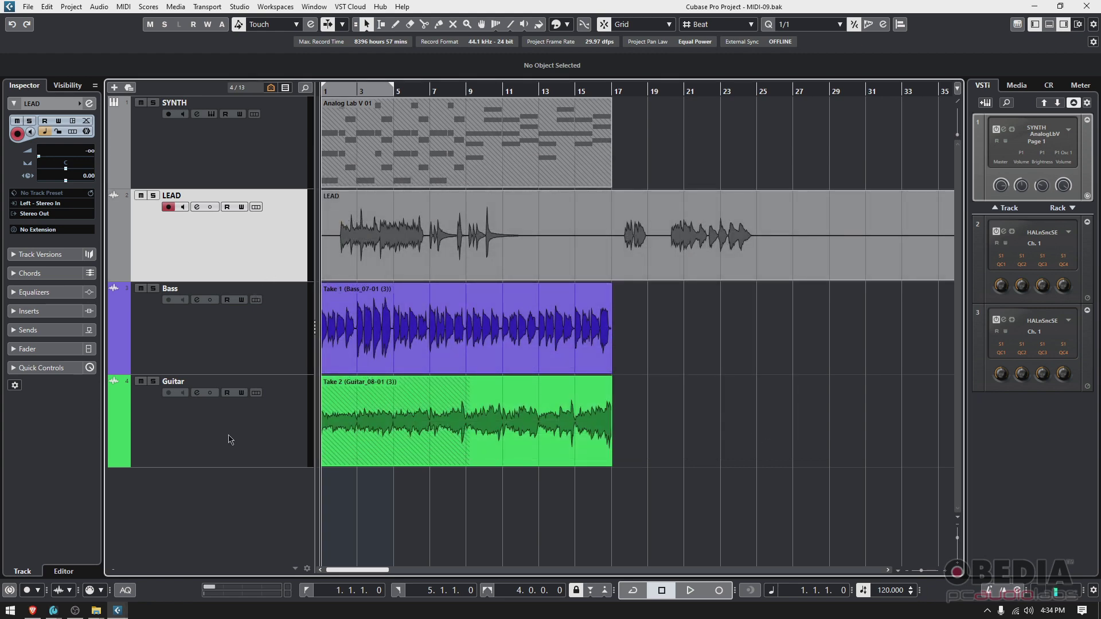
Step: Bring the Audio (E:) Explorer window forward and open the Exported Audio folder
{"action": "mouse_move", "coordinate": [97, 611]}
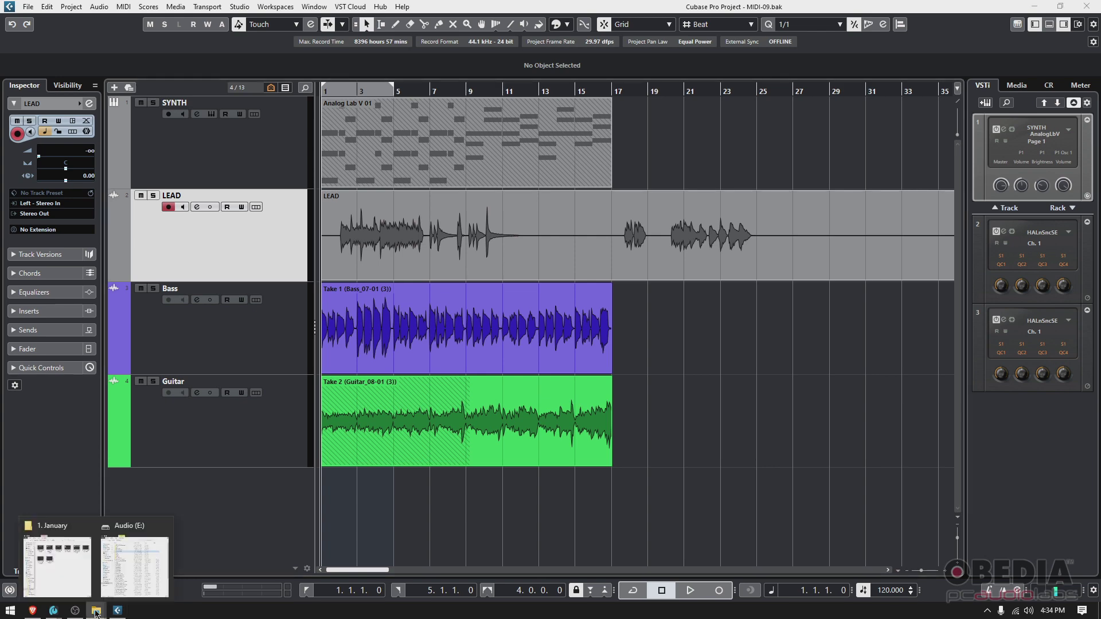
{"action": "left_click", "coordinate": [111, 566]}
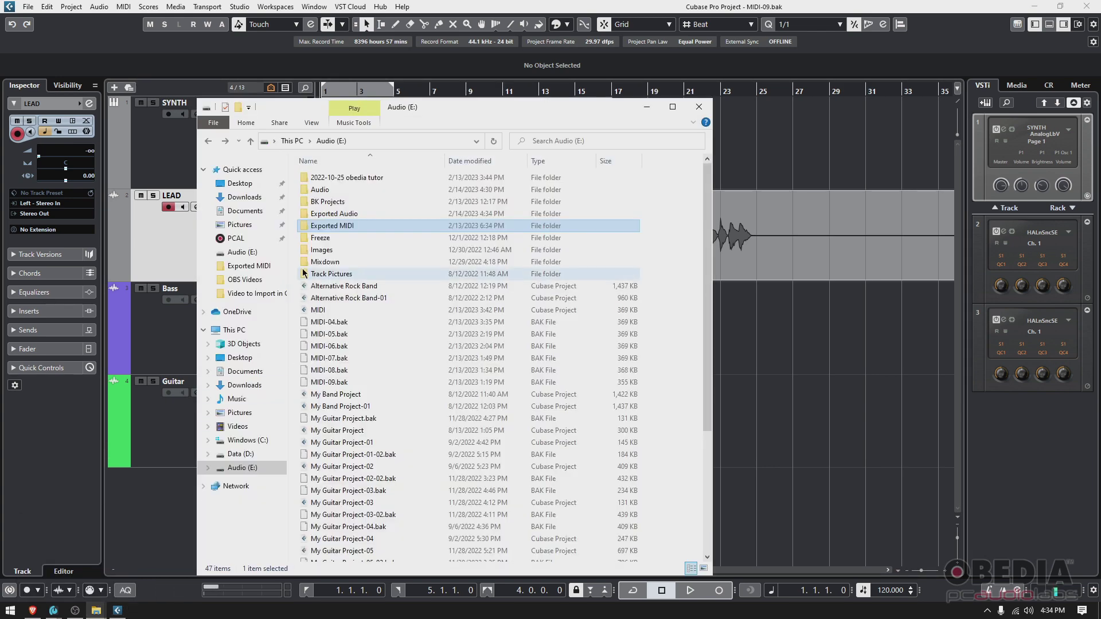
{"action": "double_click", "coordinate": [345, 215]}
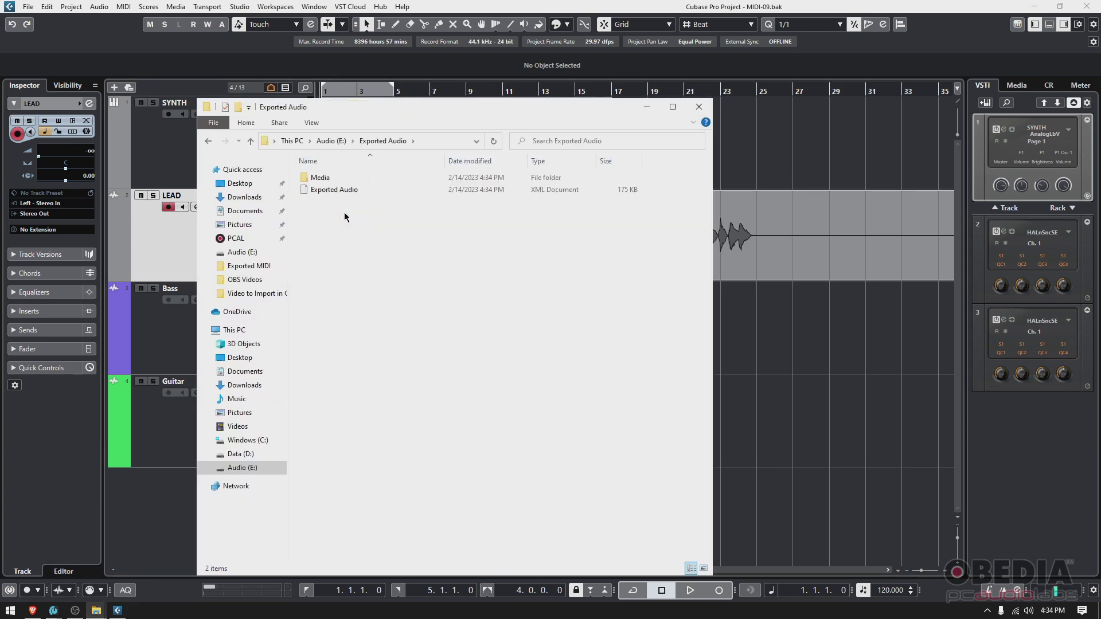
{"action": "left_click_drag", "start_coordinate": [340, 106], "coordinate": [436, 74]}
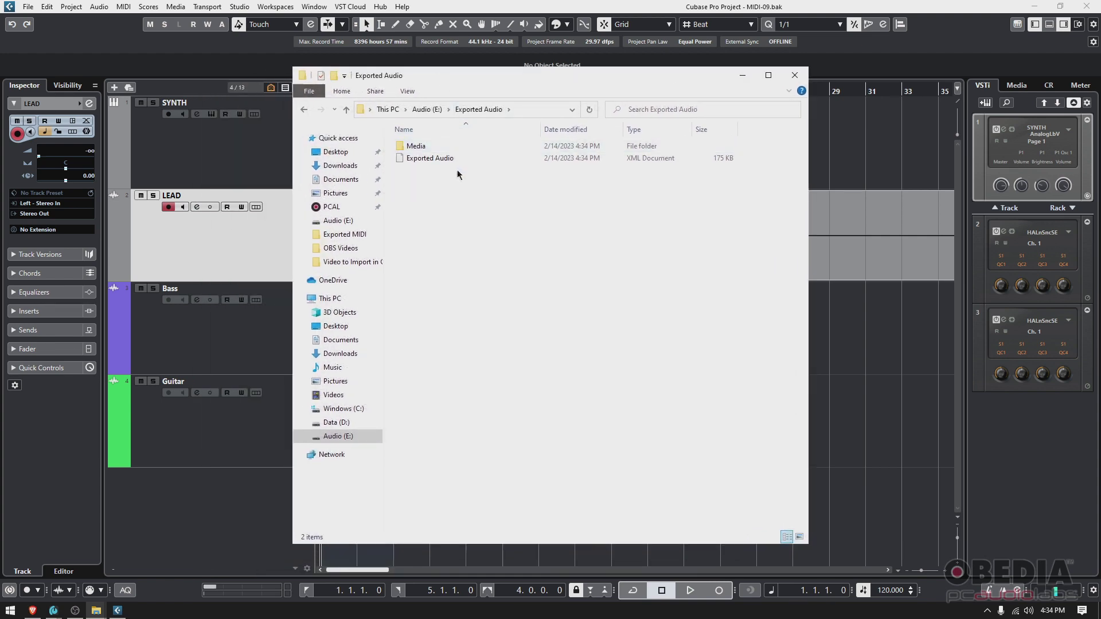
Step: Open the Media folder, select the 16.5 MB LEAD file, and bring up its context menu
{"action": "double_click", "coordinate": [422, 147]}
{"action": "left_click", "coordinate": [420, 145]}
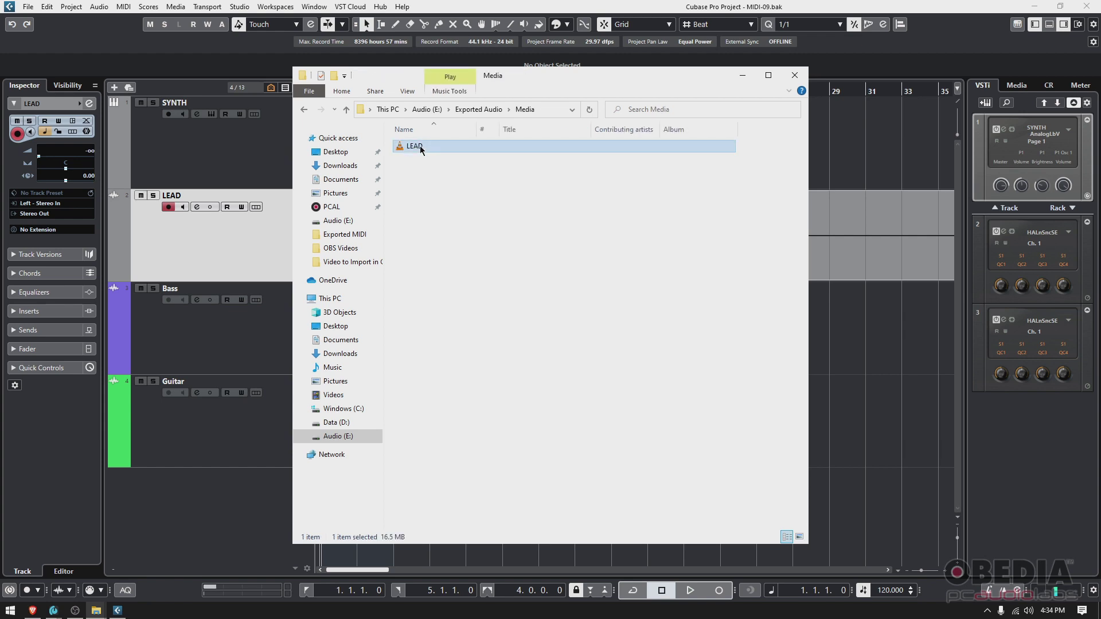
{"action": "left_click_drag", "start_coordinate": [407, 78], "coordinate": [504, 141]}
{"action": "right_click", "coordinate": [508, 207]}
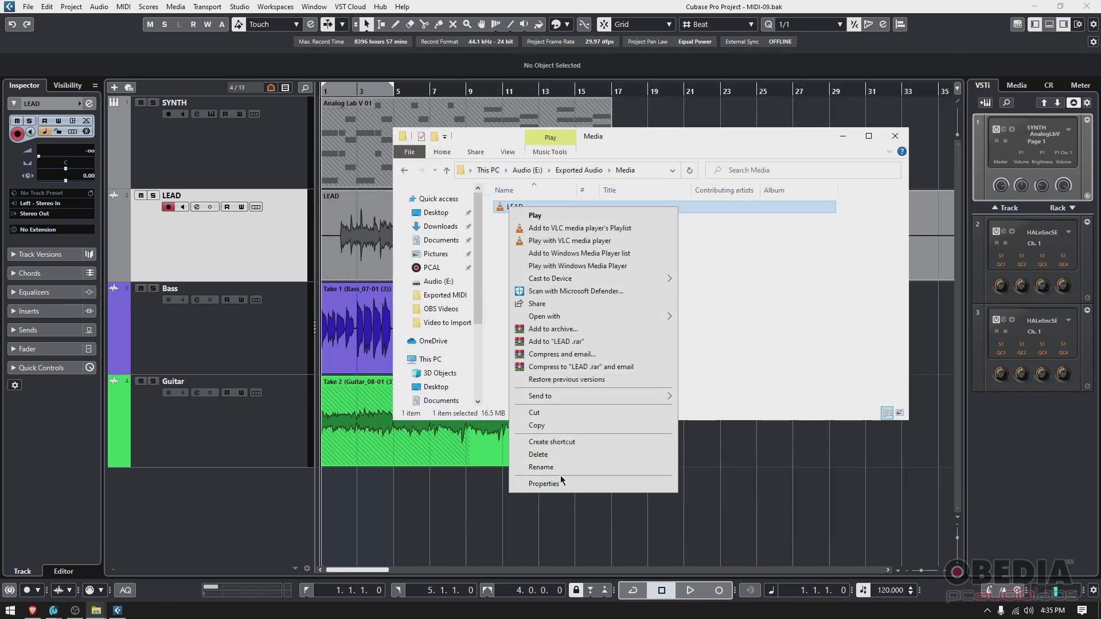
Step: Confirm in LEAD's Details properties that it is a 2:11 WAV at 1058 kbps, then close
{"action": "left_click", "coordinate": [543, 484]}
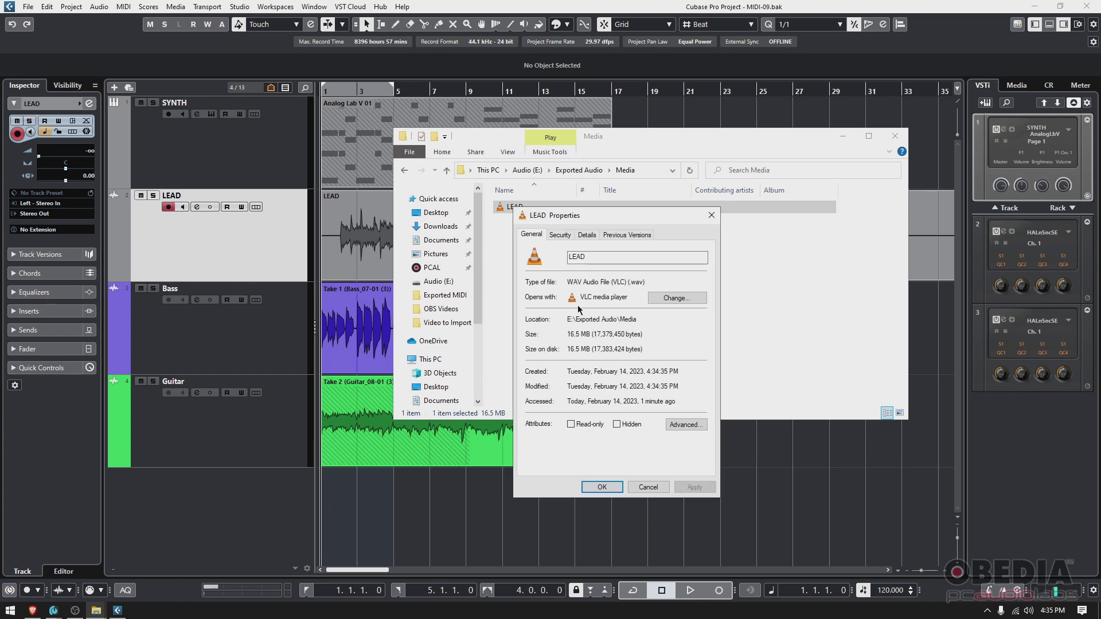
{"action": "left_click", "coordinate": [587, 234]}
{"action": "scroll", "coordinate": [621, 393], "scroll_direction": "down", "scroll_amount": 6}
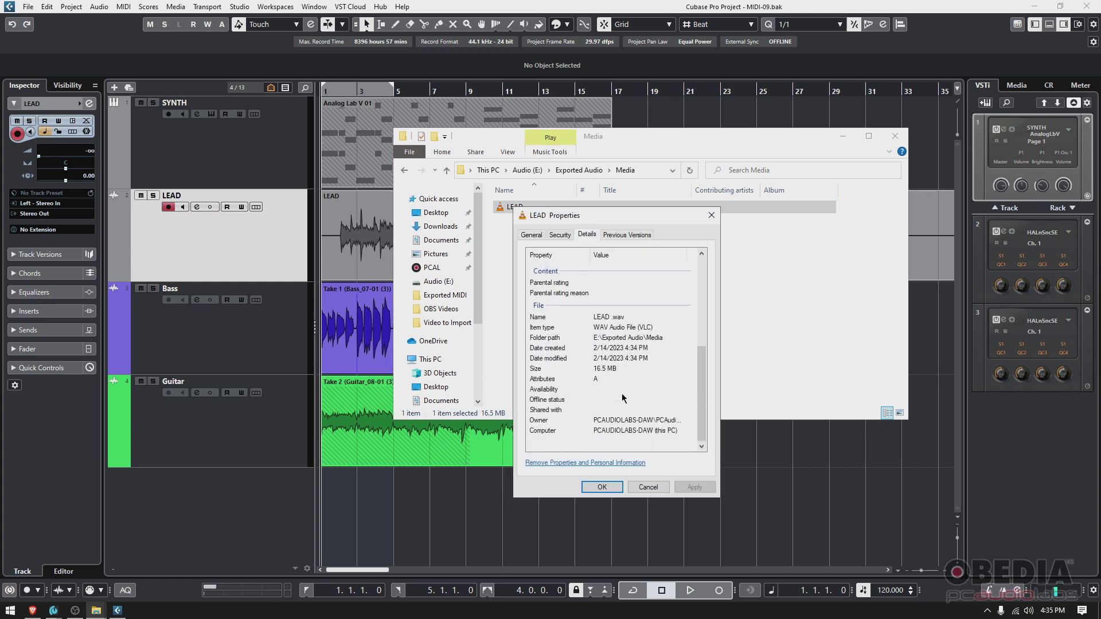
{"action": "scroll", "coordinate": [622, 387], "scroll_direction": "up", "scroll_amount": 6}
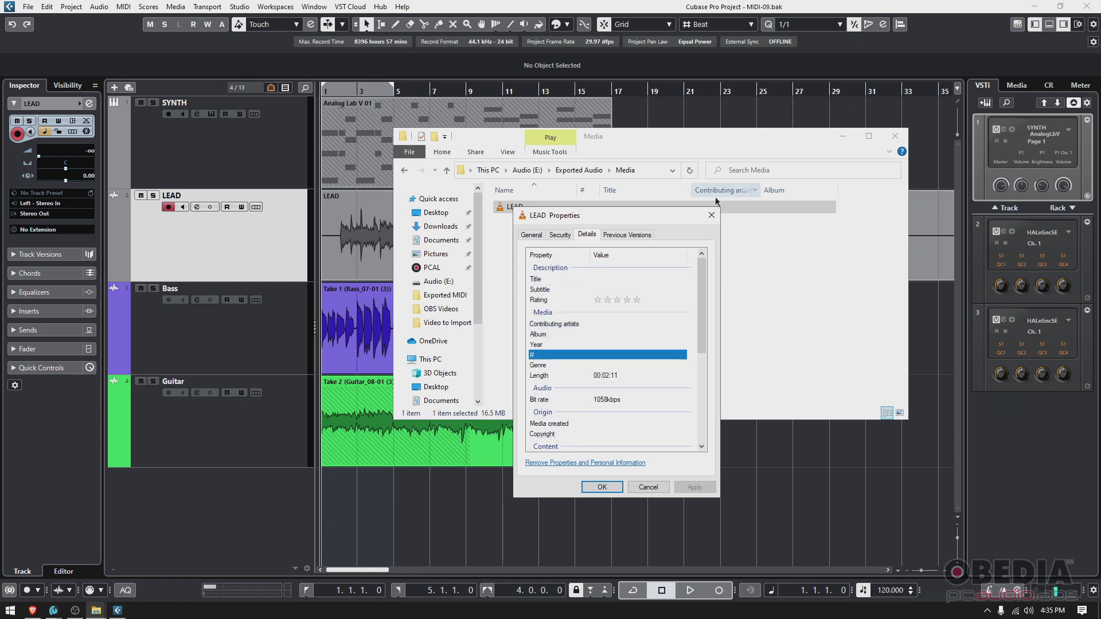
{"action": "left_click", "coordinate": [711, 217]}
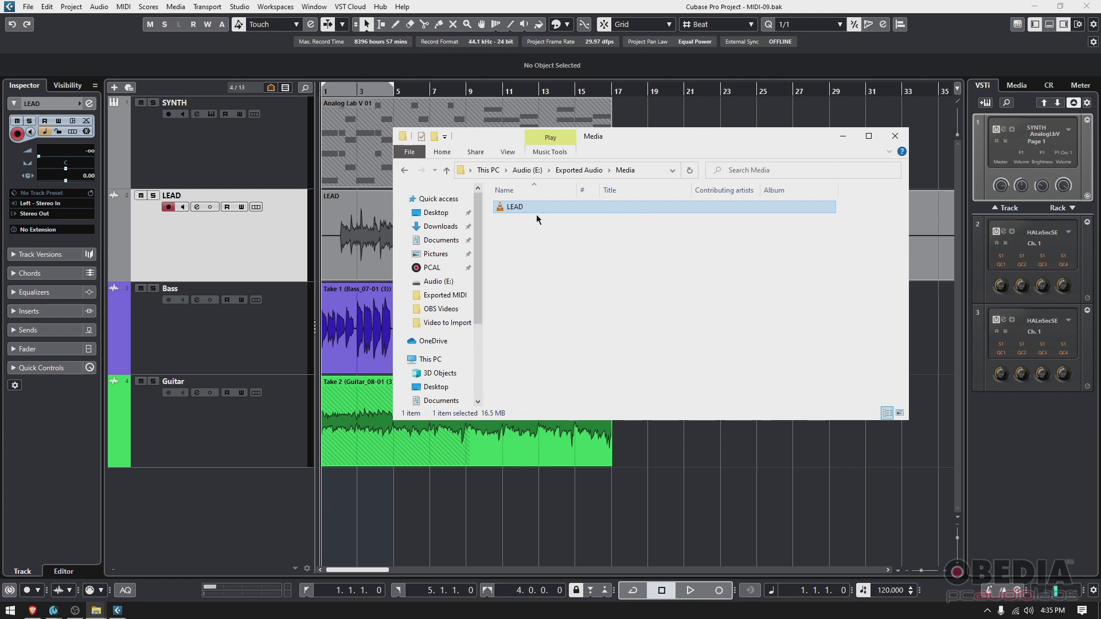
Step: Minimize Explorer and select the Bass, Guitar and LEAD track headers in turn
{"action": "left_click", "coordinate": [843, 137]}
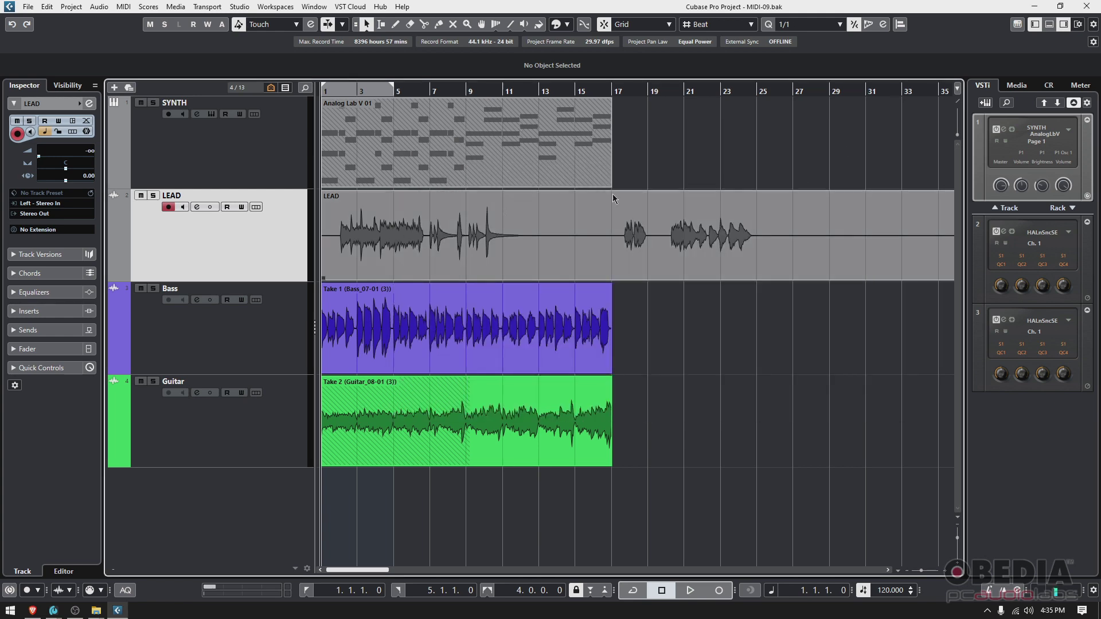
{"action": "left_click", "coordinate": [250, 349], "text": "ctrl"}
{"action": "left_click", "coordinate": [253, 404], "text": "ctrl"}
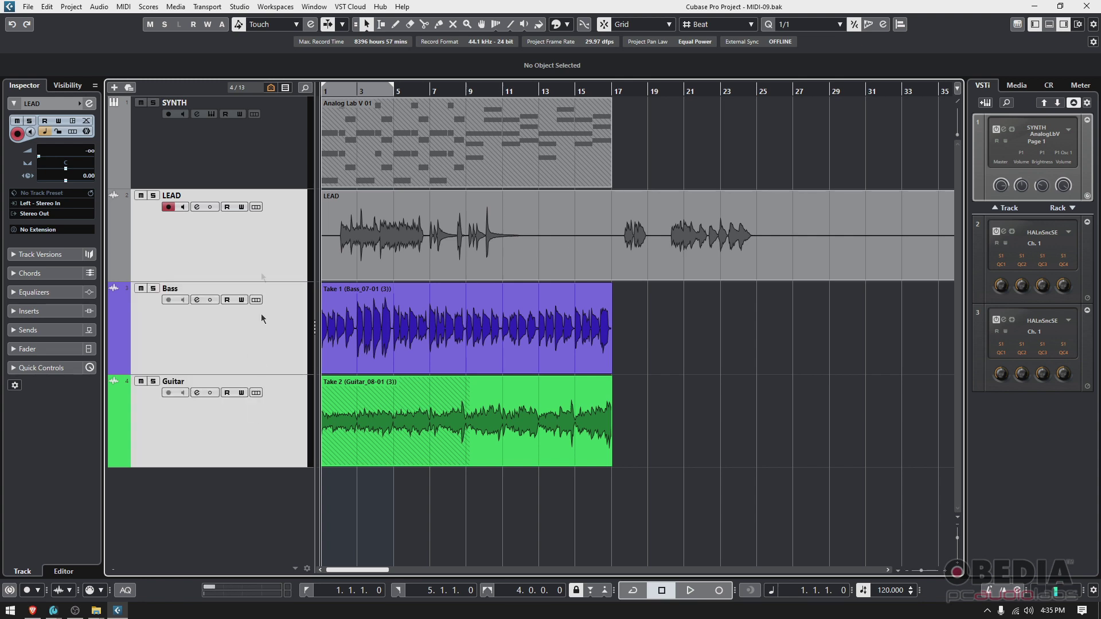
{"action": "left_click", "coordinate": [273, 361], "text": "ctrl"}
{"action": "left_click", "coordinate": [259, 422]}
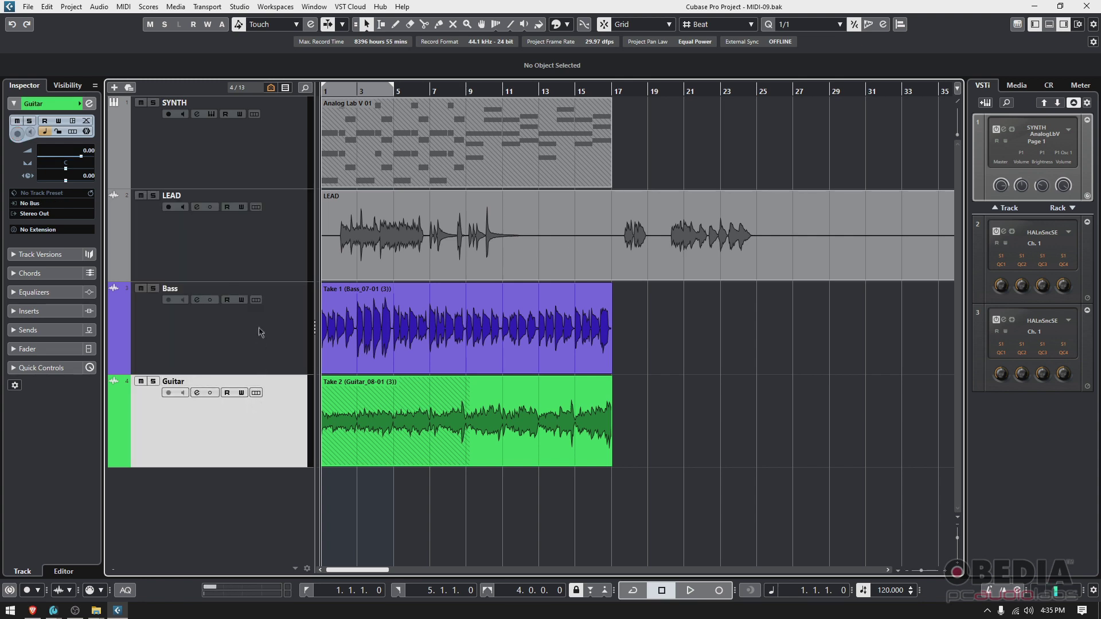
{"action": "left_click", "coordinate": [263, 327]}
{"action": "left_click", "coordinate": [259, 241]}
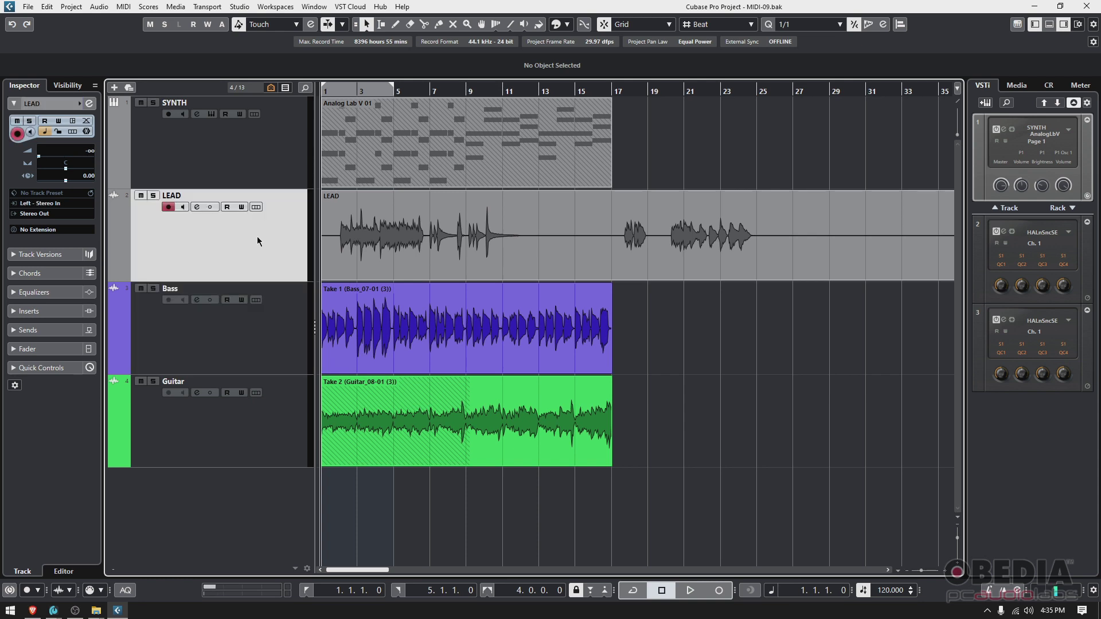
Step: Select LEAD, Bass and Guitar together, then deselect all three
{"action": "left_click", "coordinate": [275, 425], "text": "shift"}
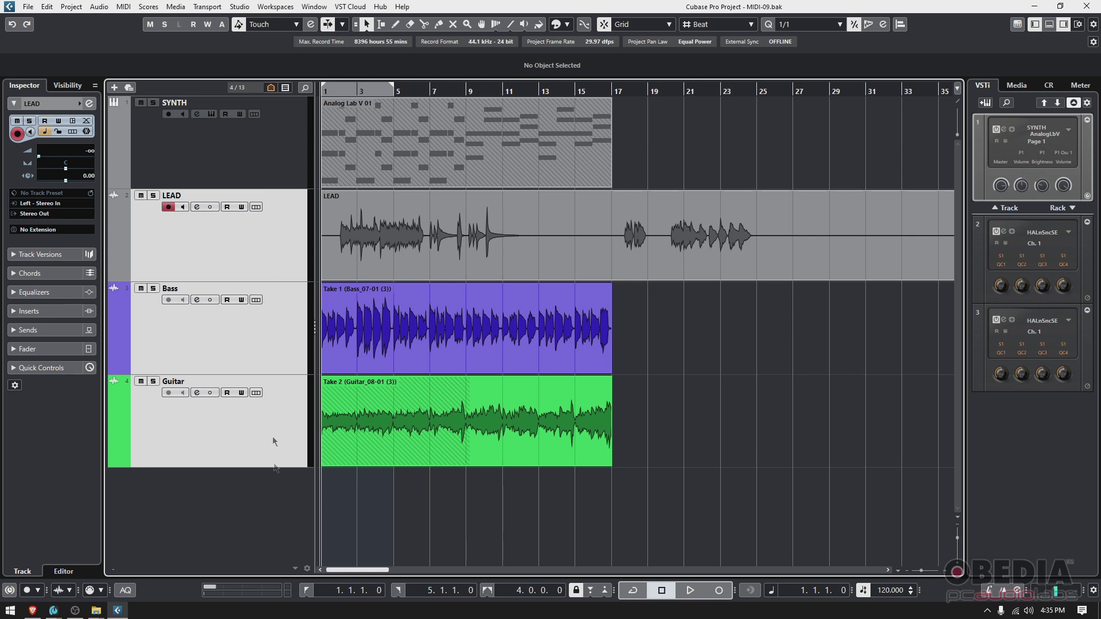
{"action": "left_click", "coordinate": [275, 450], "text": "ctrl"}
{"action": "left_click", "coordinate": [273, 364], "text": "ctrl"}
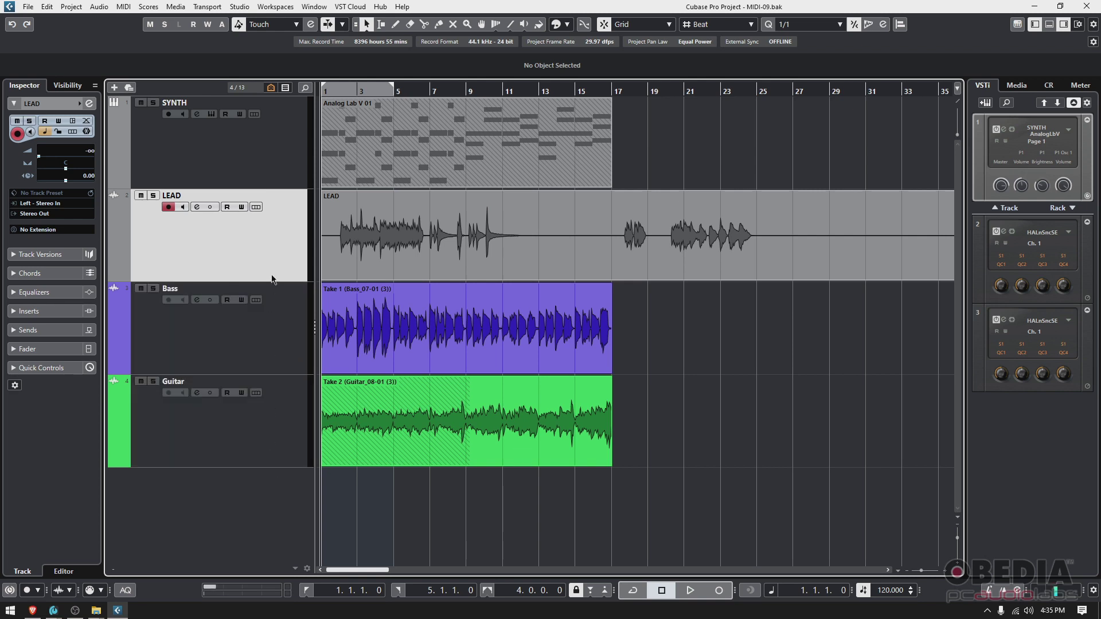
{"action": "left_click", "coordinate": [274, 279], "text": "ctrl"}
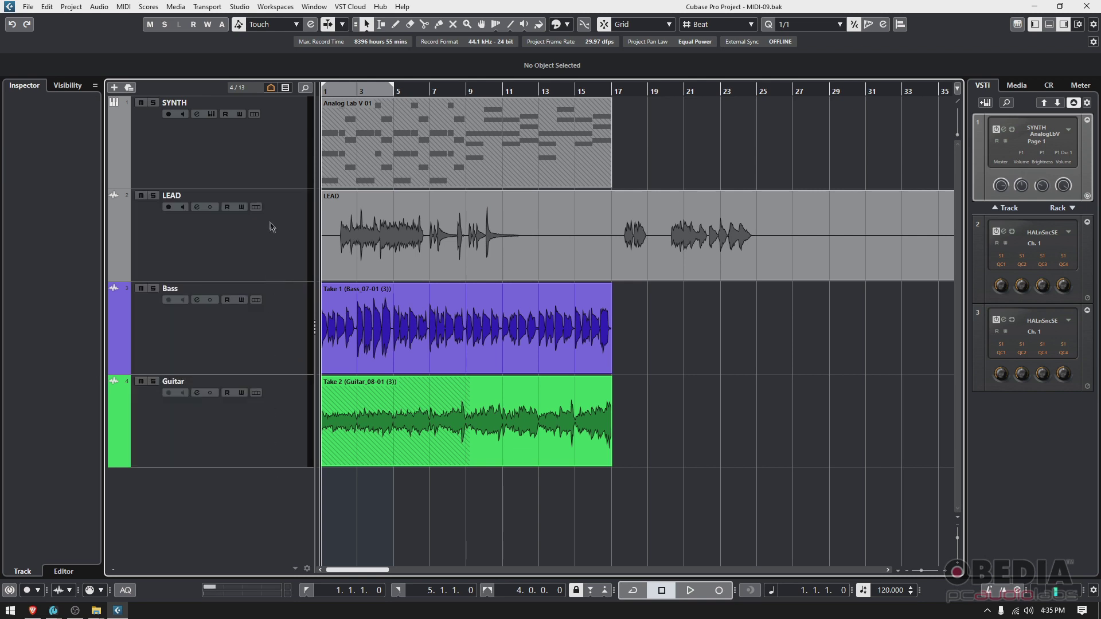
Step: Reselect and deselect LEAD, Bass and Guitar once more, then restore the Media folder window
{"action": "left_click", "coordinate": [248, 252]}
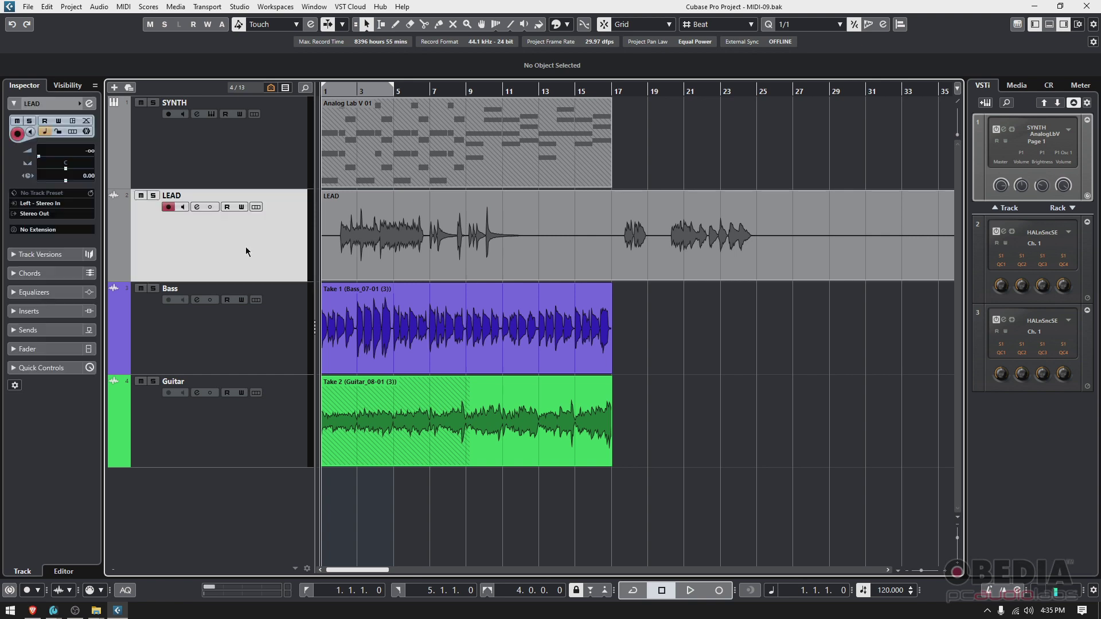
{"action": "left_click", "coordinate": [260, 336], "text": "ctrl"}
{"action": "left_click", "coordinate": [255, 434], "text": "ctrl"}
{"action": "left_click", "coordinate": [267, 429], "text": "ctrl"}
{"action": "left_click", "coordinate": [274, 312], "text": "ctrl"}
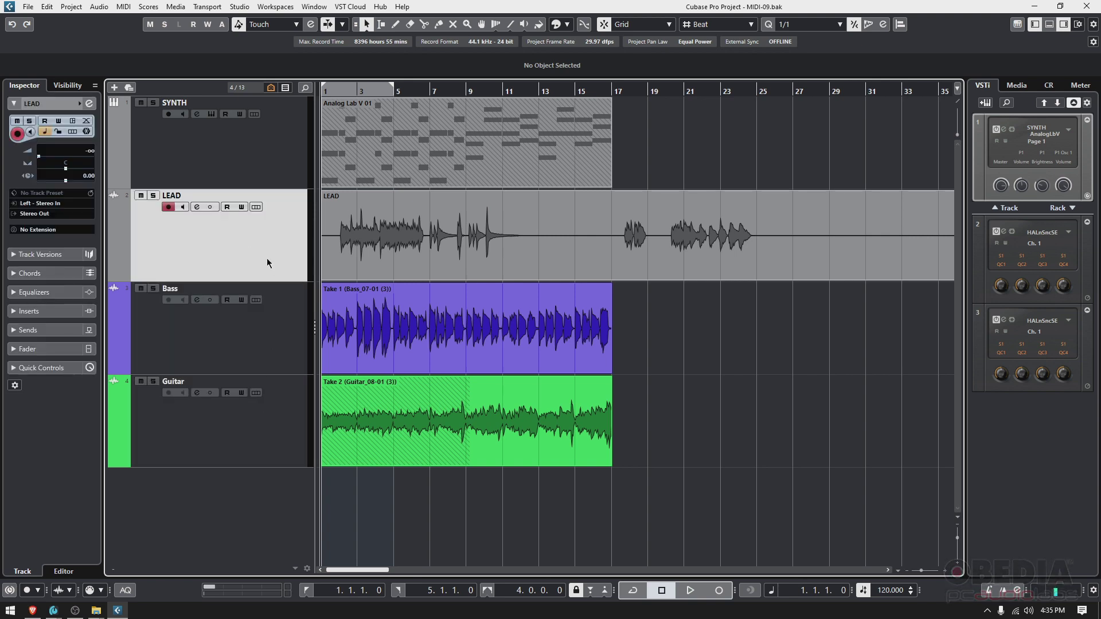
{"action": "left_click", "coordinate": [268, 263], "text": "ctrl"}
{"action": "mouse_move", "coordinate": [96, 608]}
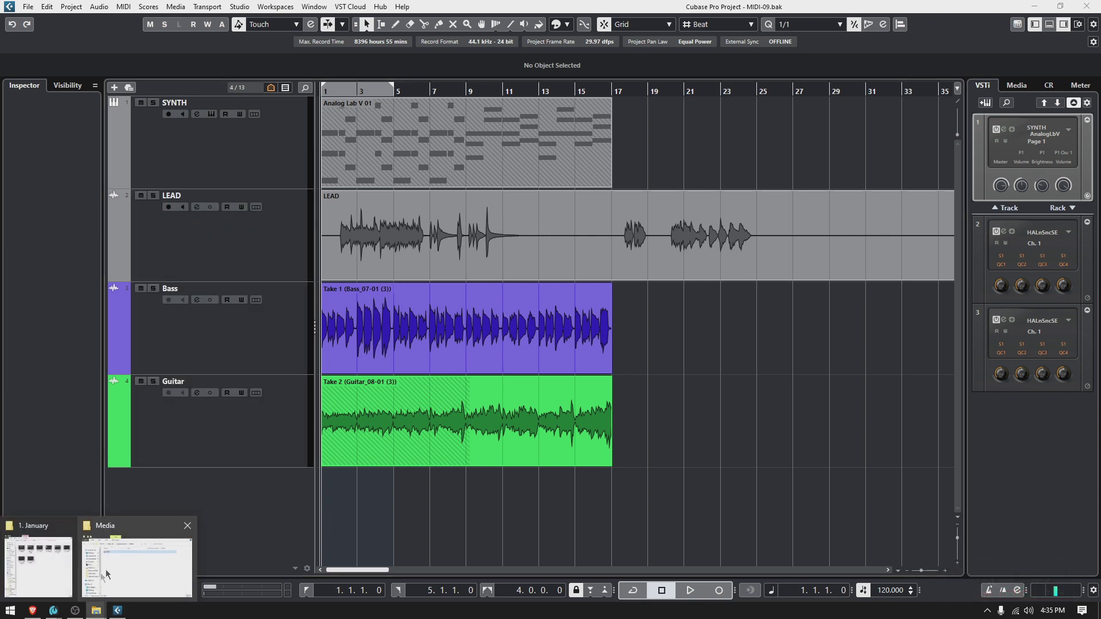
{"action": "left_click", "coordinate": [106, 575]}
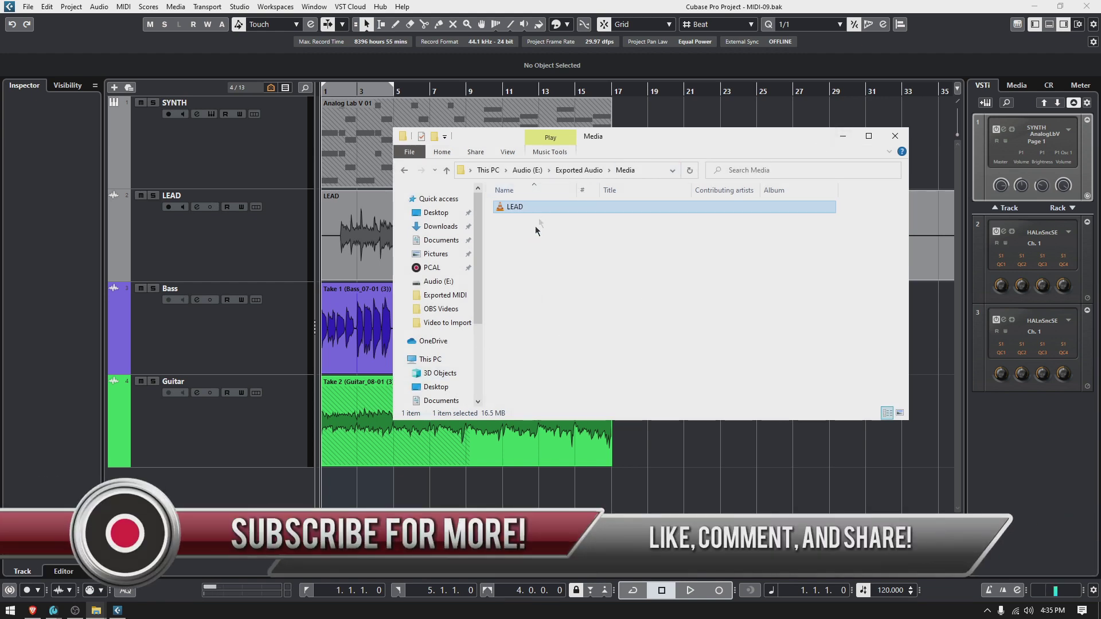
{"action": "left_click", "coordinate": [842, 135]}
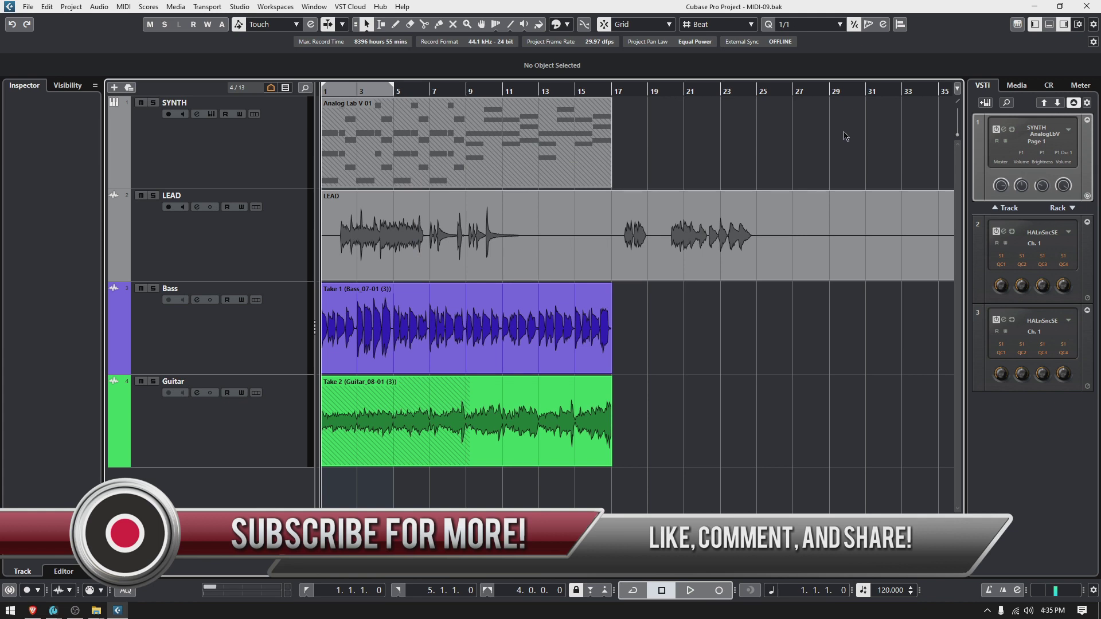